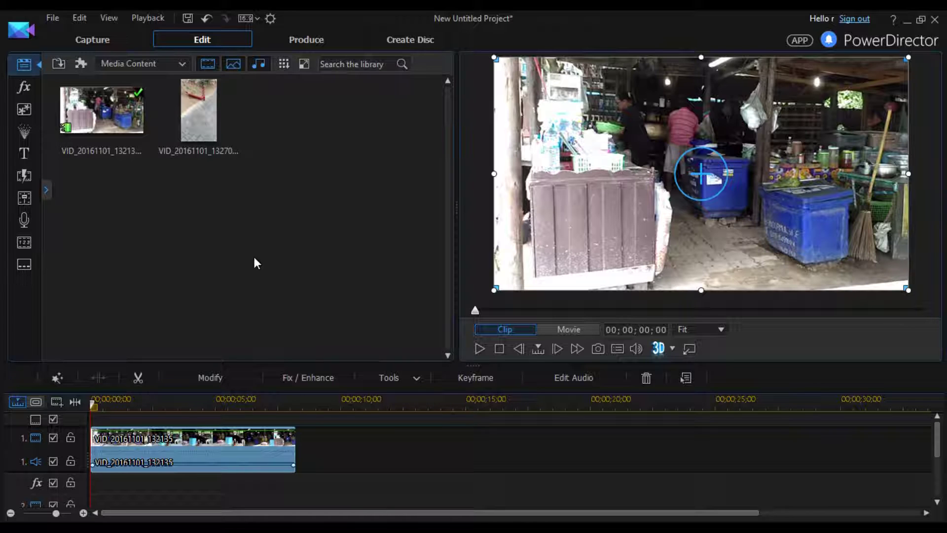
- Place the sideways phone clip on track 1 at nine seconds, after the first clip, and play it
{"action": "left_click", "coordinate": [239, 407]}
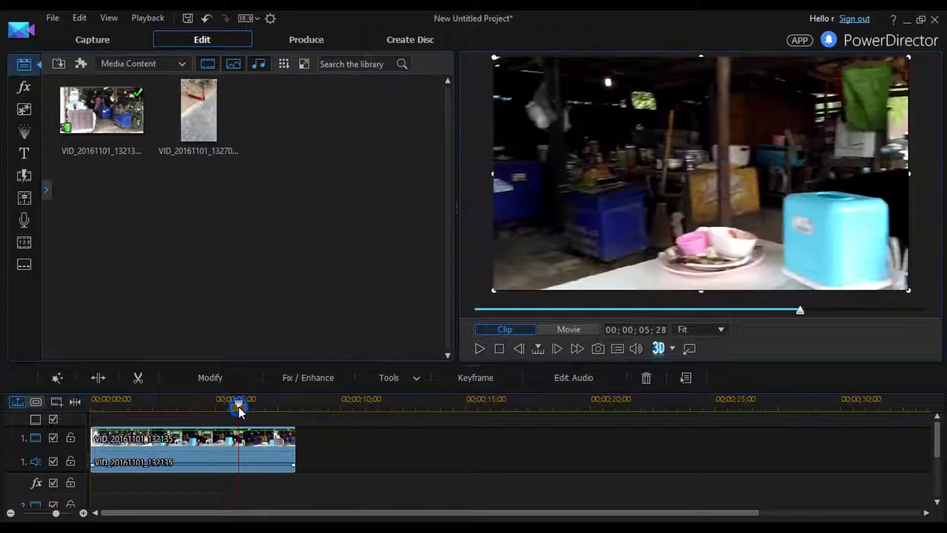
{"action": "left_click", "coordinate": [481, 348]}
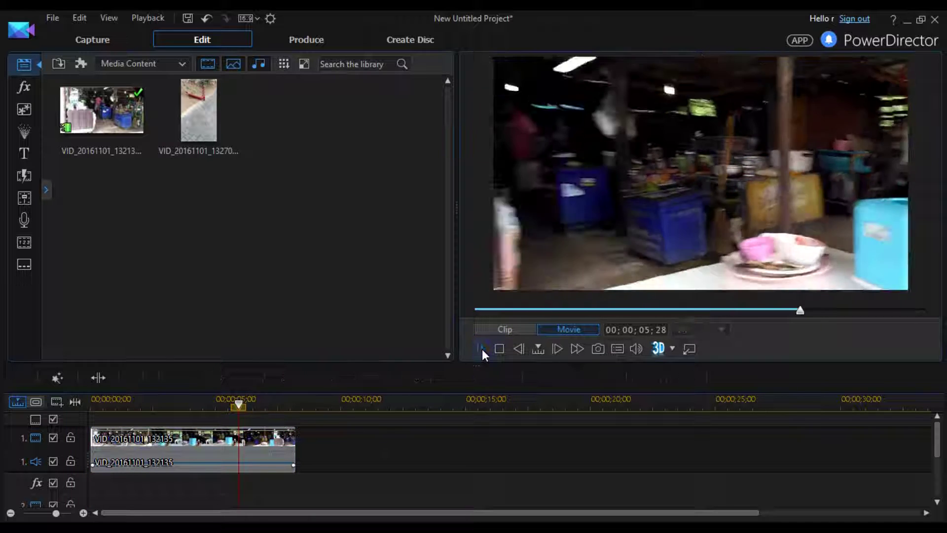
{"action": "left_click", "coordinate": [481, 348]}
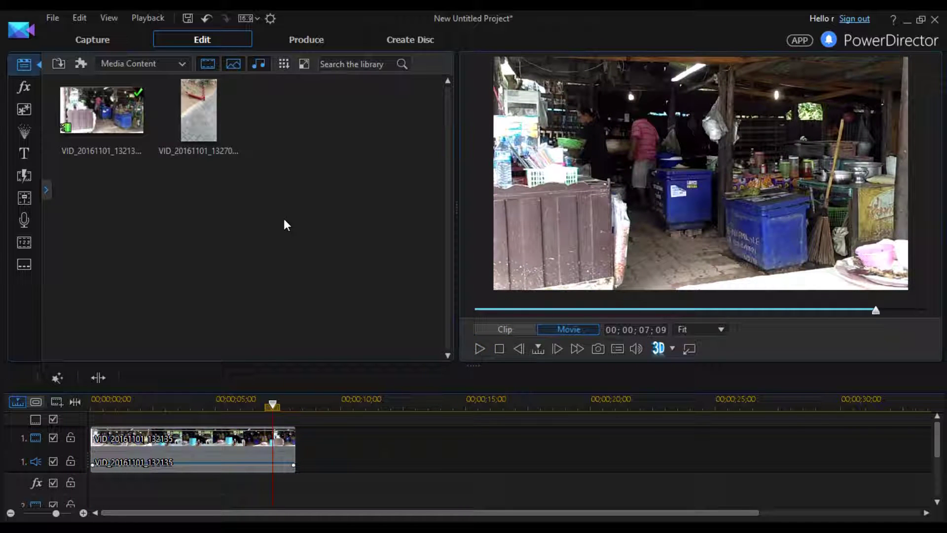
{"action": "mouse_move", "coordinate": [205, 119]}
{"action": "left_mouse_down"}
{"action": "mouse_move", "coordinate": [328, 312]}
{"action": "mouse_move", "coordinate": [315, 446]}
{"action": "left_mouse_up"}
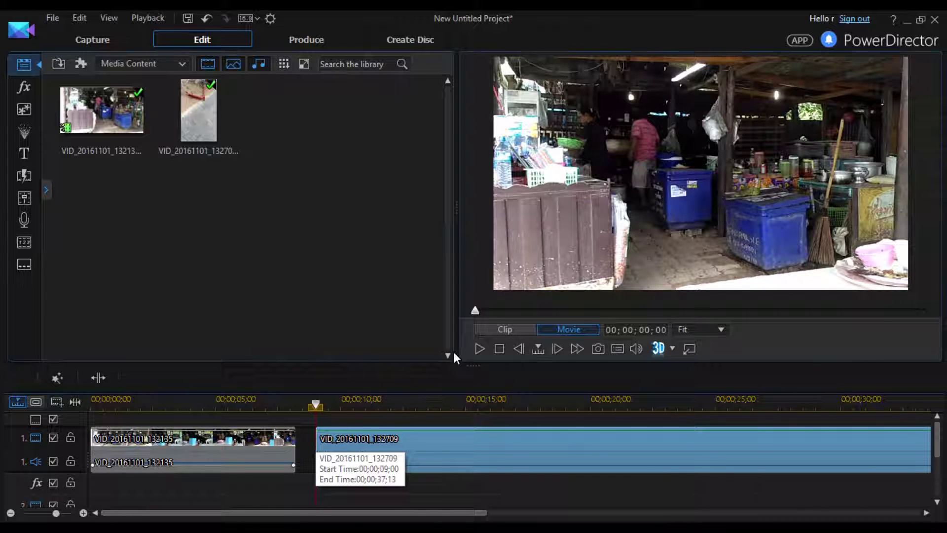
{"action": "left_click", "coordinate": [479, 349]}
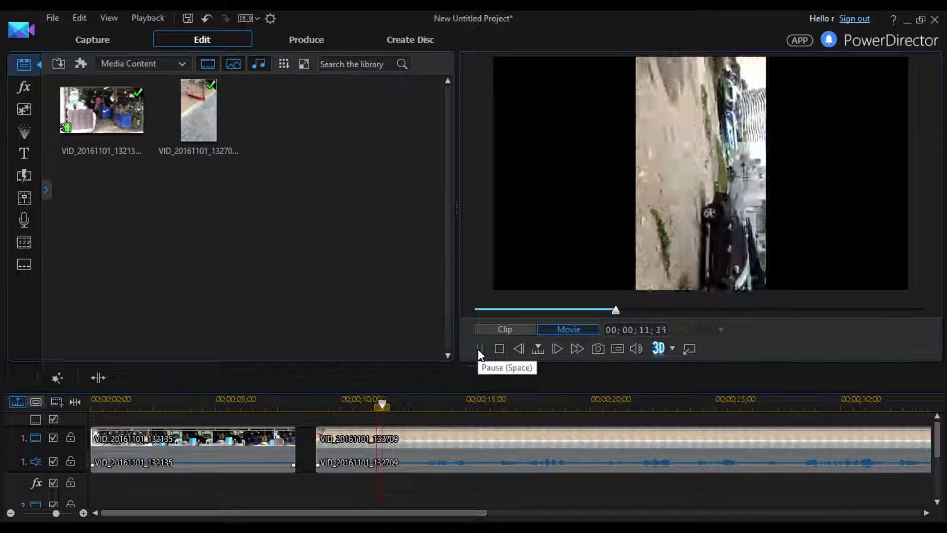
- Split the sideways clip at 00;00;12;22 and delete its opening piece with Remove and Fill Gap
{"action": "left_click", "coordinate": [478, 348]}
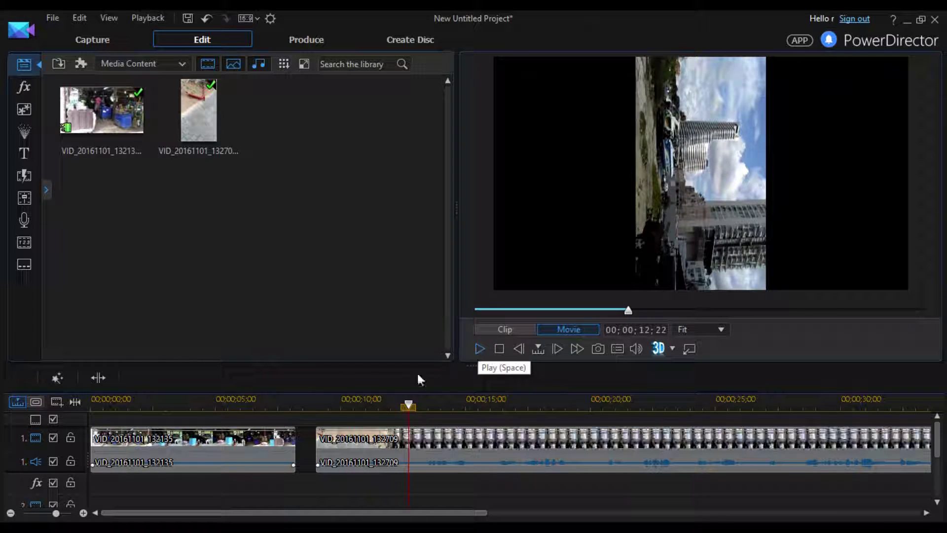
{"action": "left_click", "coordinate": [98, 378]}
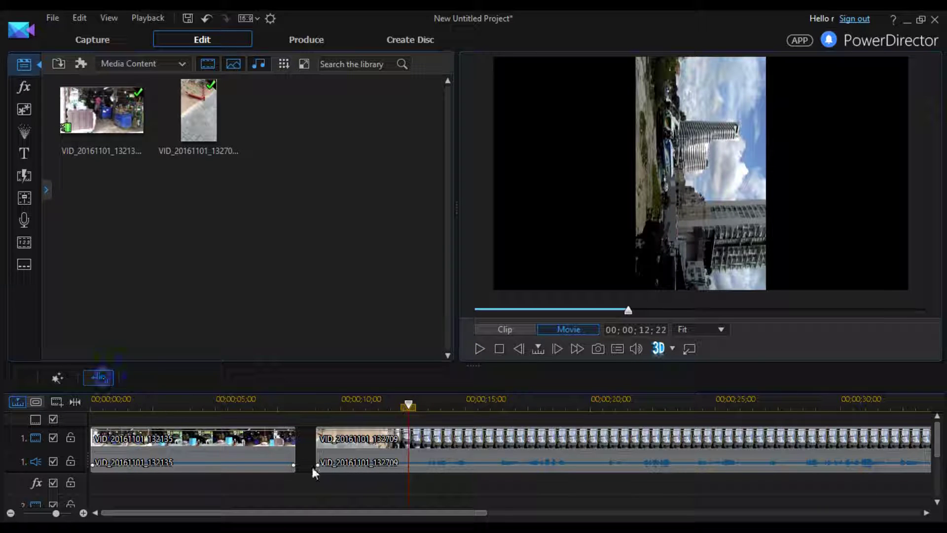
{"action": "left_click", "coordinate": [356, 454]}
{"action": "key", "text": "Delete"}
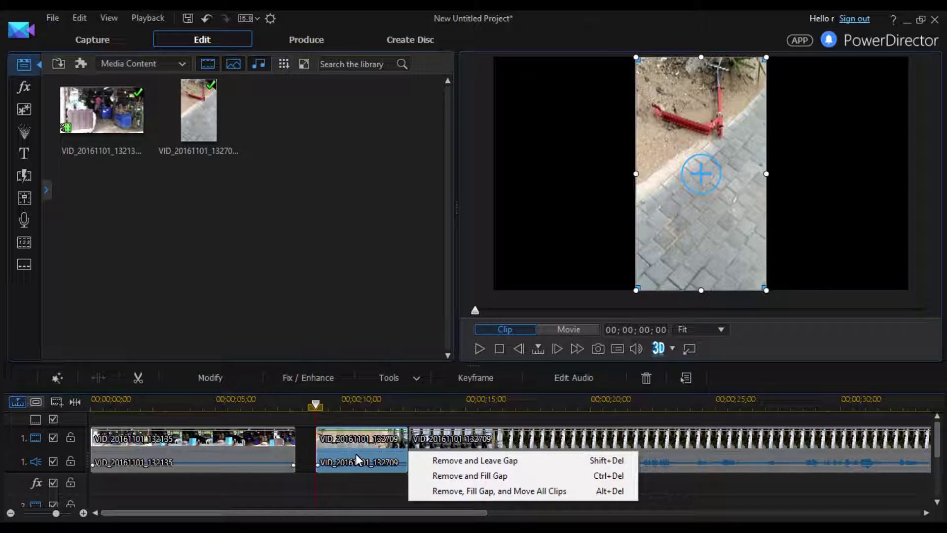
{"action": "left_click", "coordinate": [491, 475]}
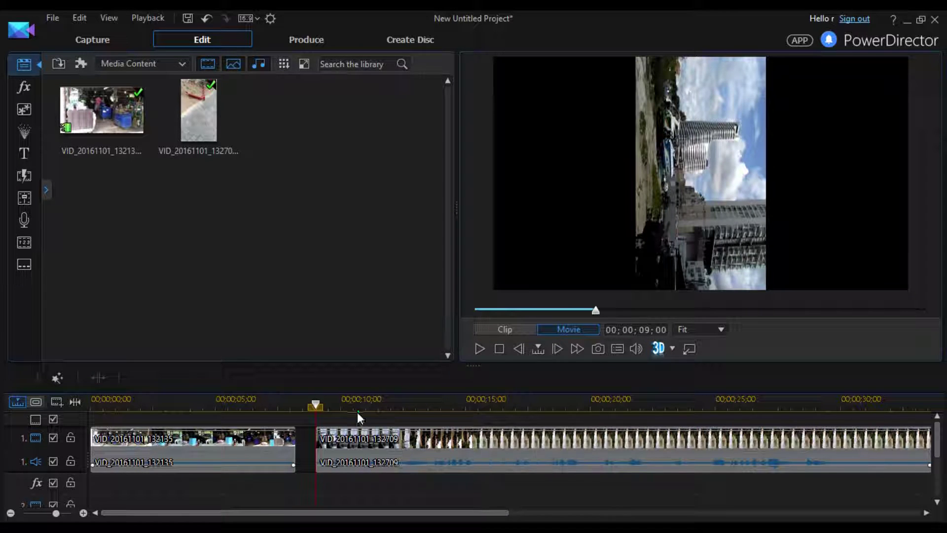
- Review the trimmed clip, then select the sideways clip at 00;00;09;15
{"action": "left_click", "coordinate": [480, 351]}
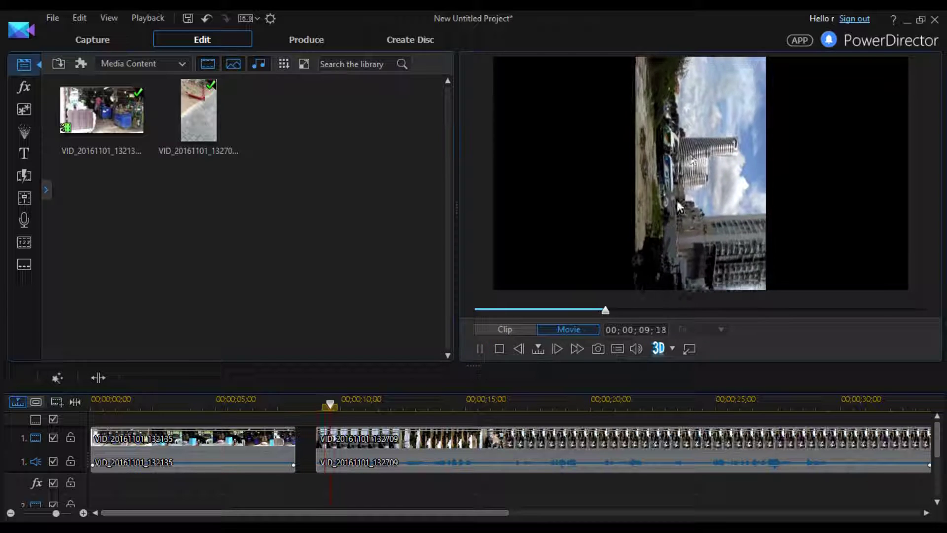
{"action": "left_click", "coordinate": [480, 356]}
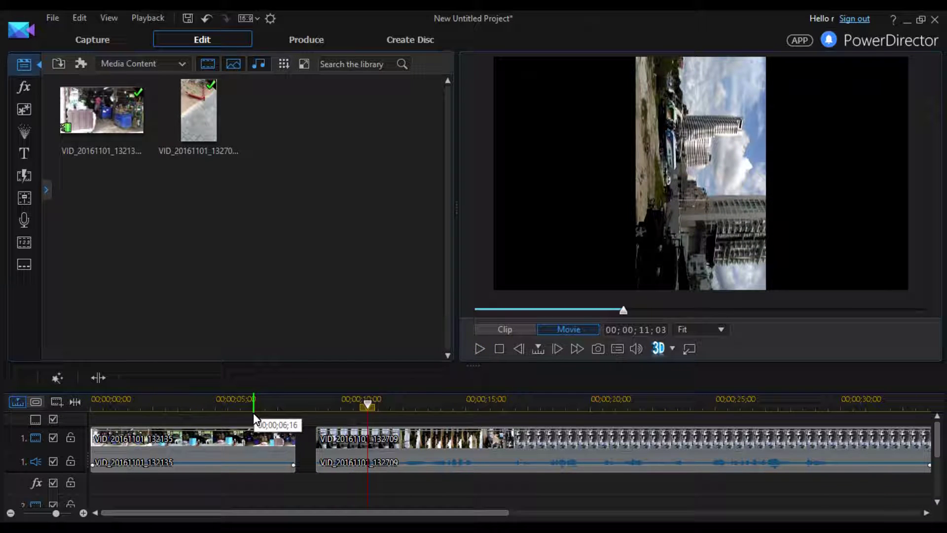
{"action": "left_click", "coordinate": [232, 408]}
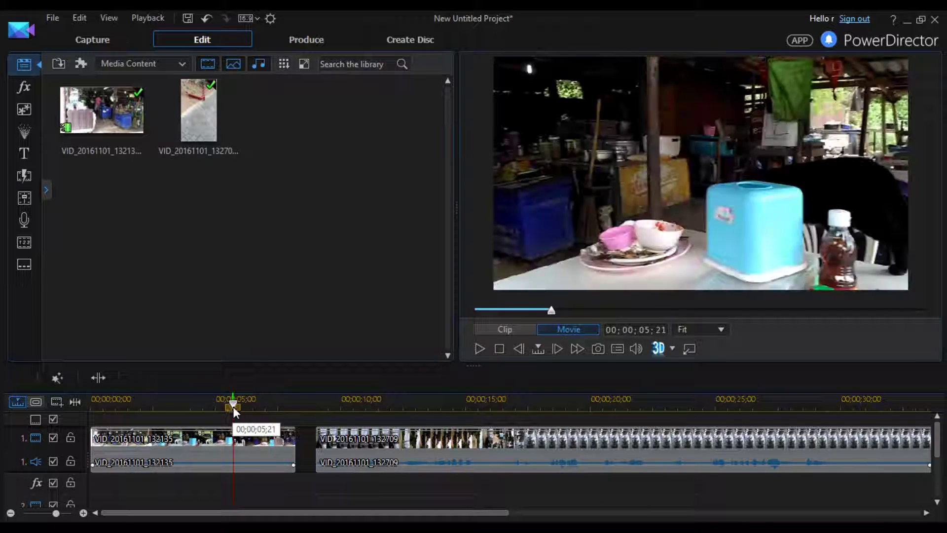
{"action": "left_click", "coordinate": [327, 404]}
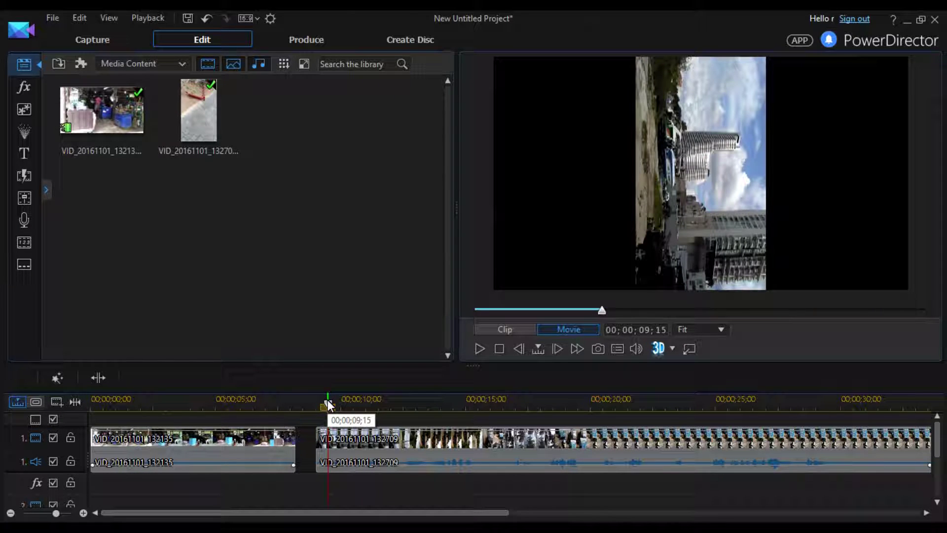
{"action": "left_click", "coordinate": [353, 438]}
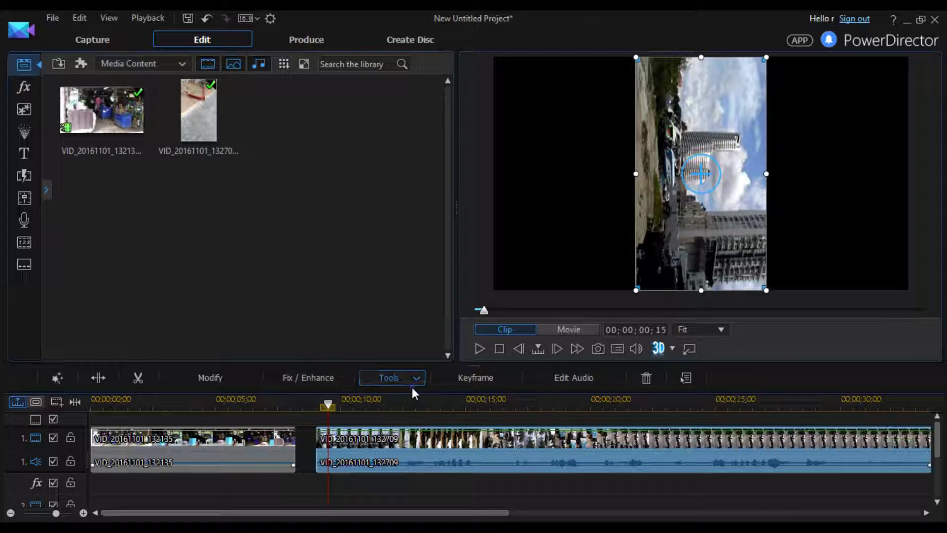
{"action": "left_click", "coordinate": [413, 393]}
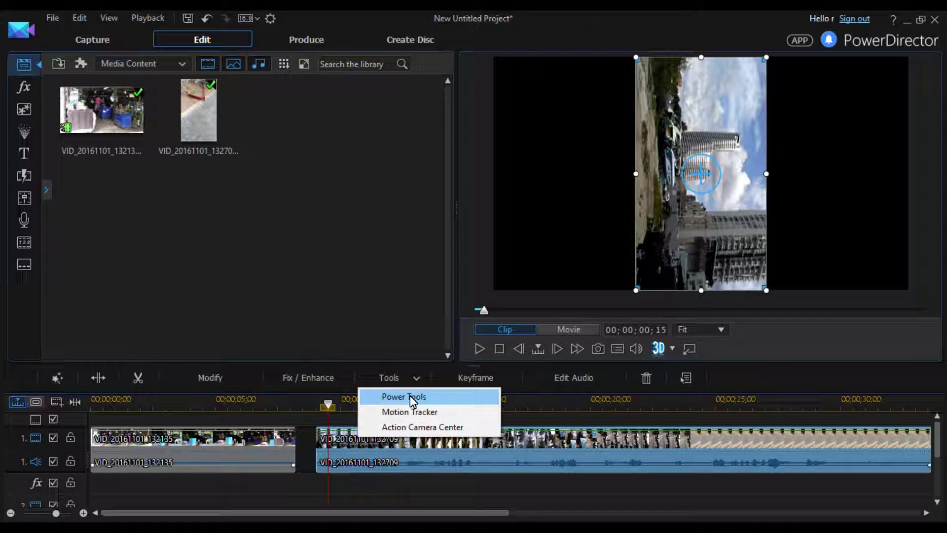
- Enable Video Rotation in Power Tools and rotate the second clip to 270°
{"action": "left_click", "coordinate": [439, 398]}
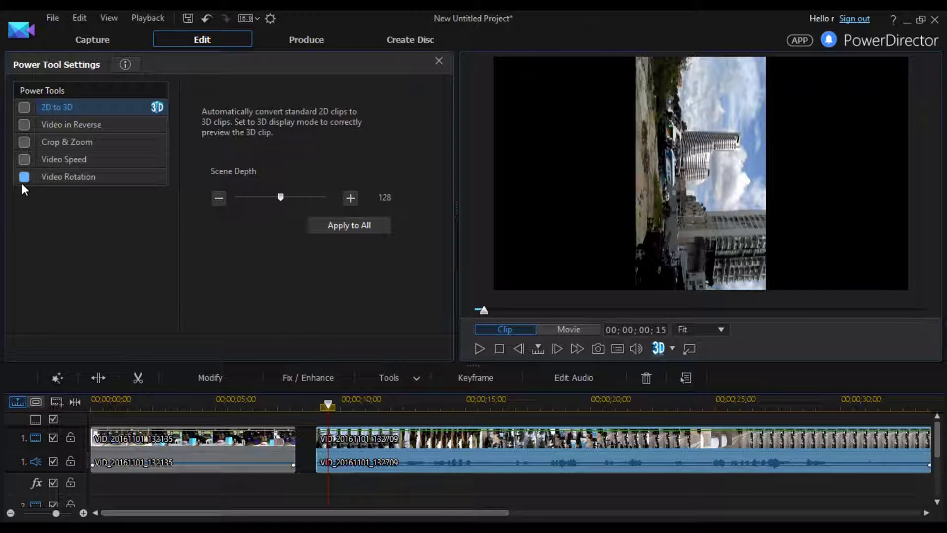
{"action": "left_click", "coordinate": [23, 181]}
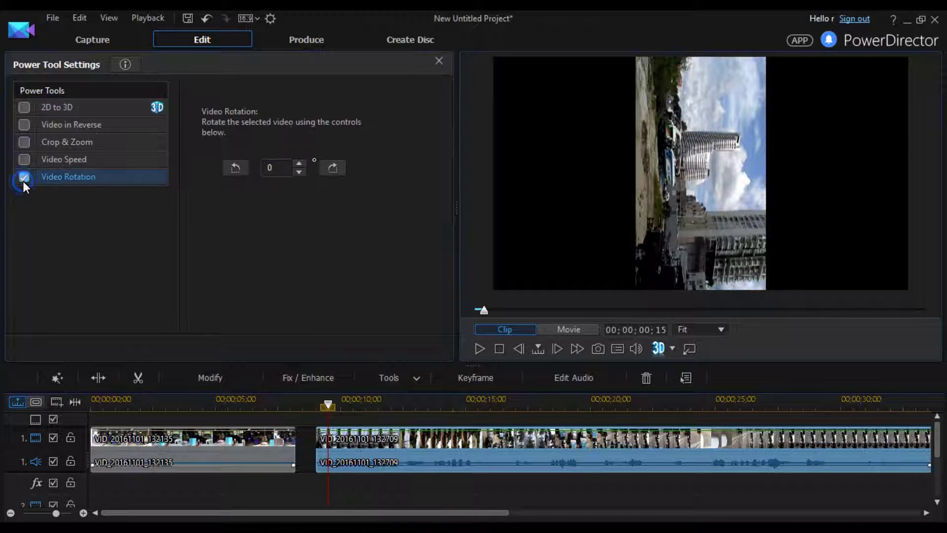
{"action": "left_click", "coordinate": [233, 170]}
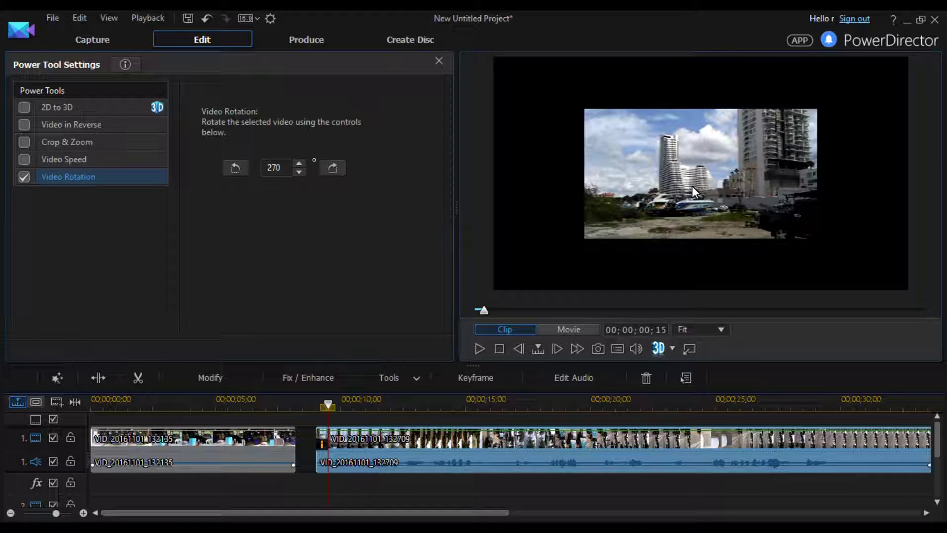
{"action": "left_click", "coordinate": [244, 404]}
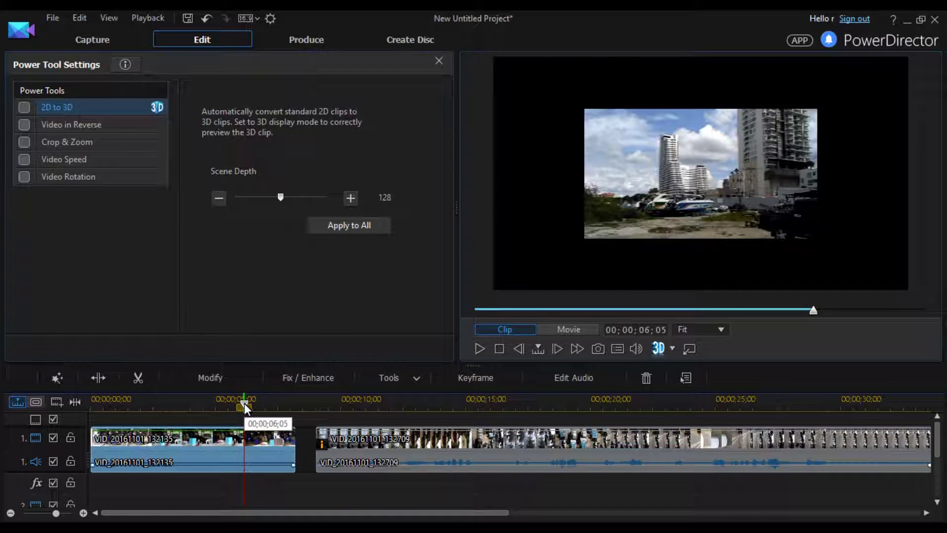
- Check and then uncheck Crop & Zoom so the rotated clip has no crop
{"action": "left_click", "coordinate": [207, 403]}
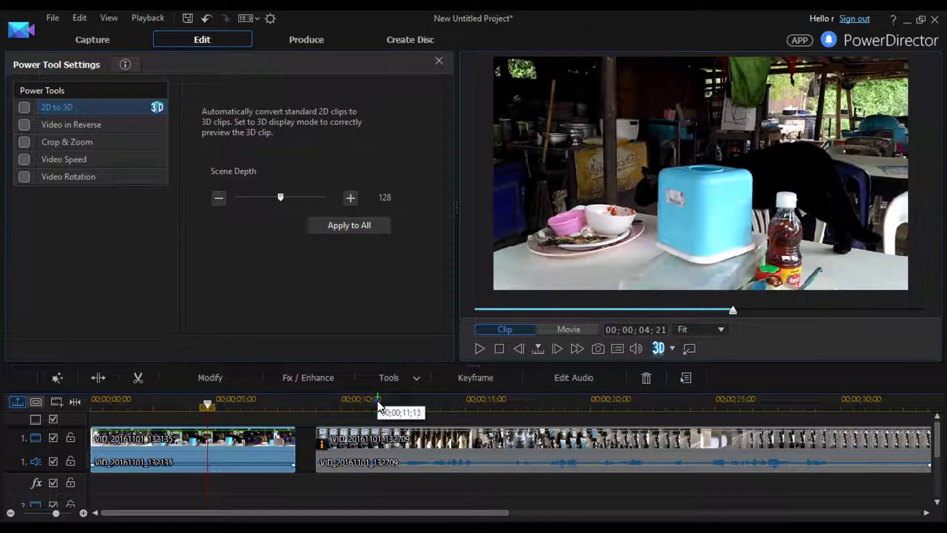
{"action": "left_click", "coordinate": [378, 401]}
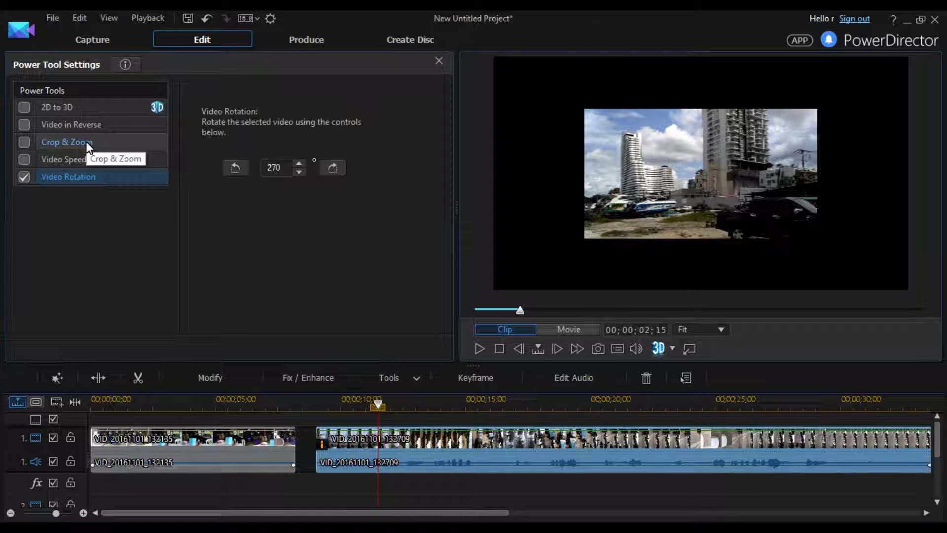
{"action": "left_click", "coordinate": [23, 142]}
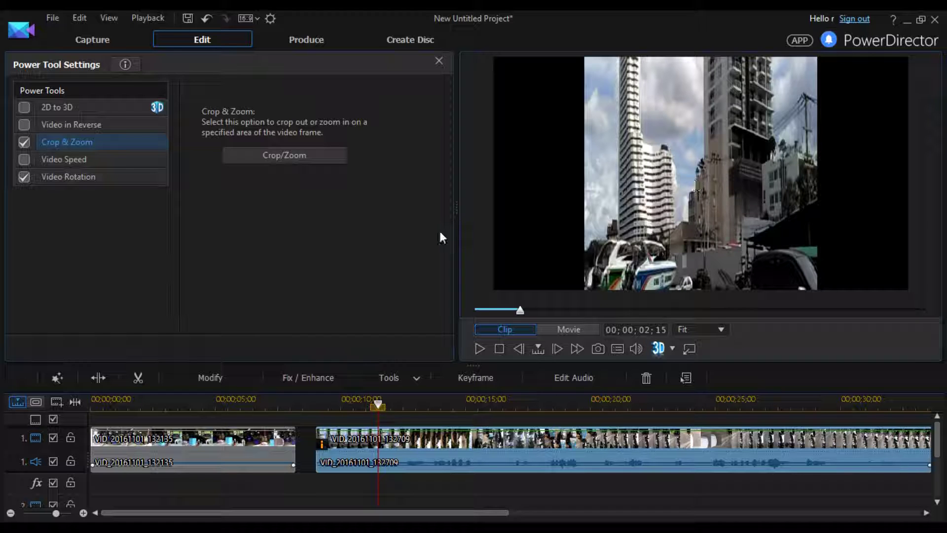
{"action": "left_click", "coordinate": [19, 142]}
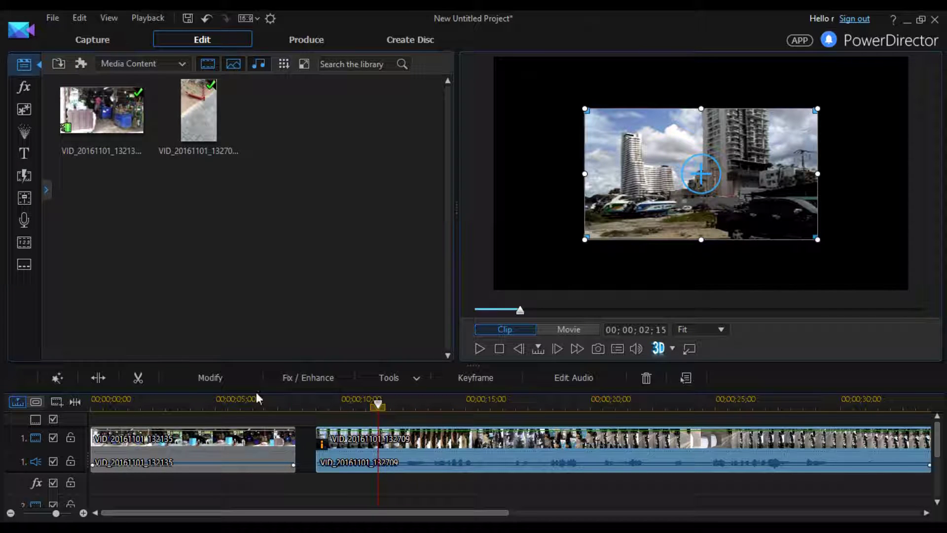
{"action": "left_click", "coordinate": [218, 377]}
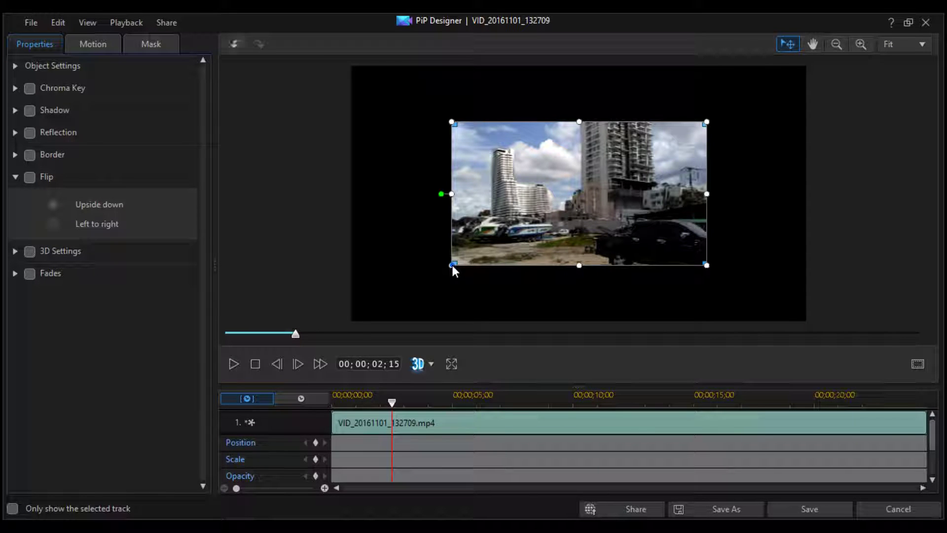
- Drag the clip's corner handles in PiP Designer to fill the 16:9 frame, then save
{"action": "left_click_drag", "start_coordinate": [452, 264], "coordinate": [354, 317]}
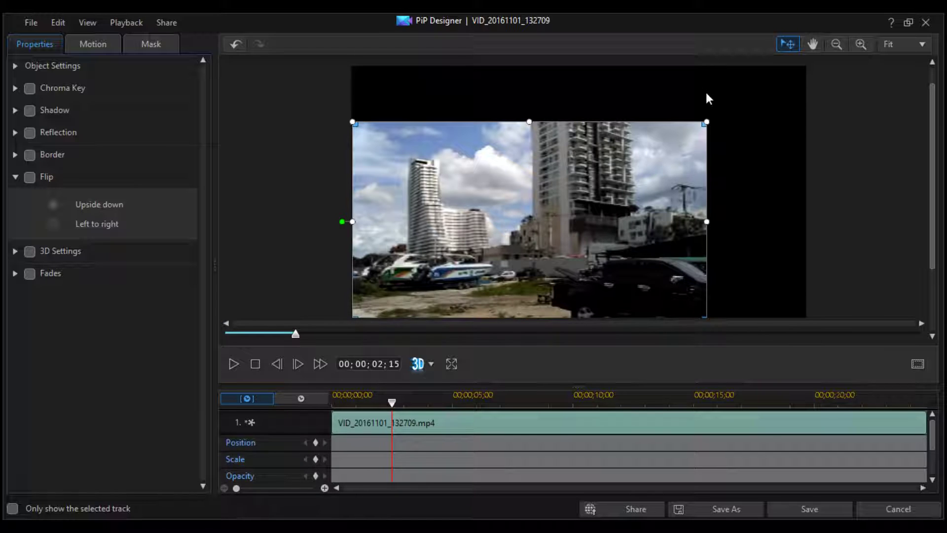
{"action": "left_click_drag", "start_coordinate": [706, 121], "coordinate": [803, 66]}
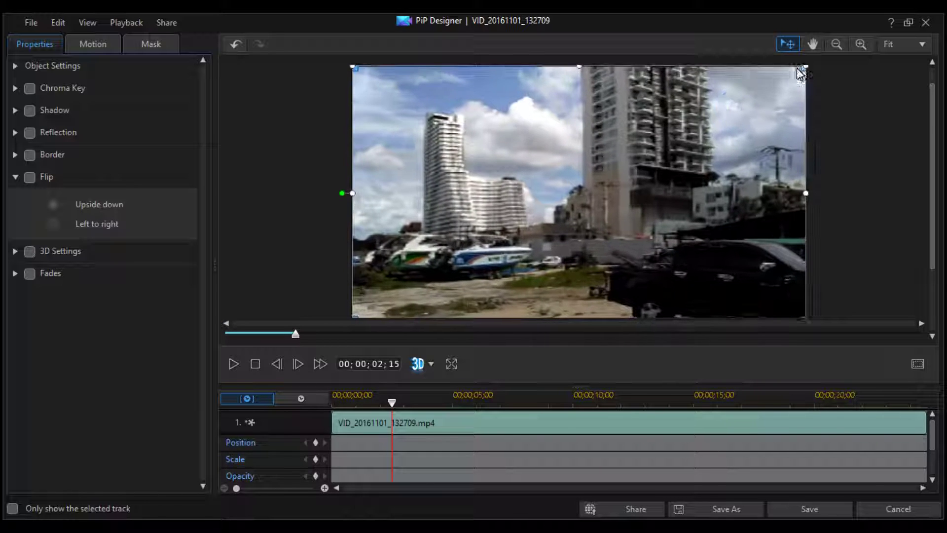
{"action": "left_click", "coordinate": [804, 516]}
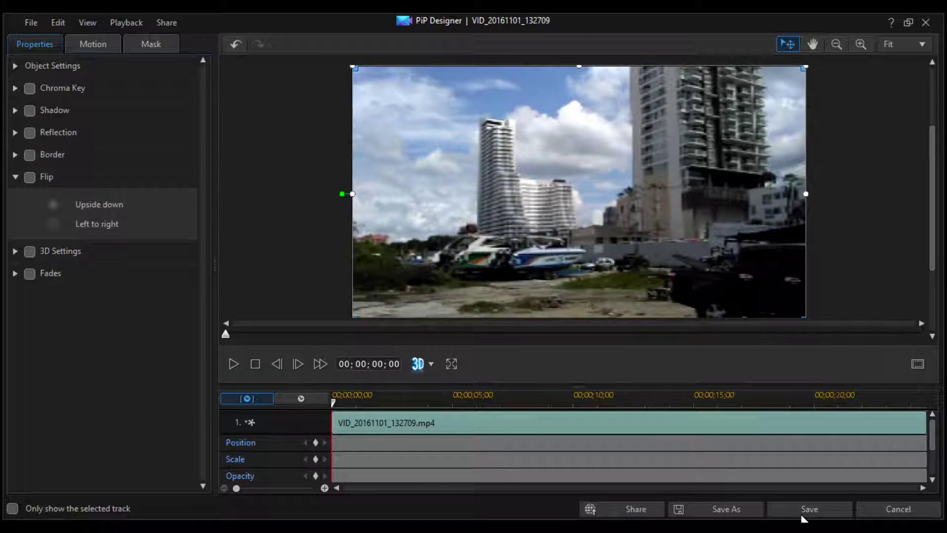
{"action": "left_click", "coordinate": [801, 517]}
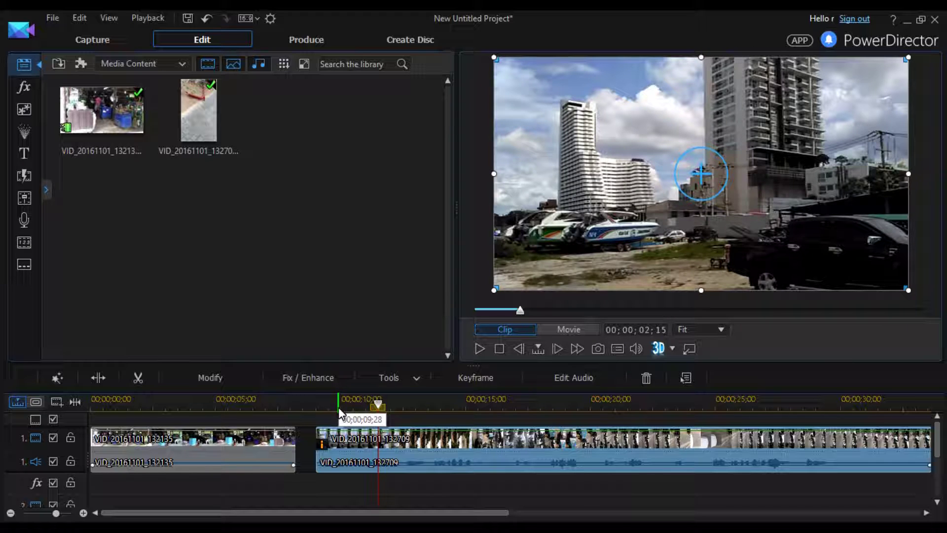
- Slide the second clip left against the first clip and play through the join
{"action": "left_click_drag", "start_coordinate": [341, 441], "coordinate": [289, 417]}
{"action": "left_click", "coordinate": [266, 396]}
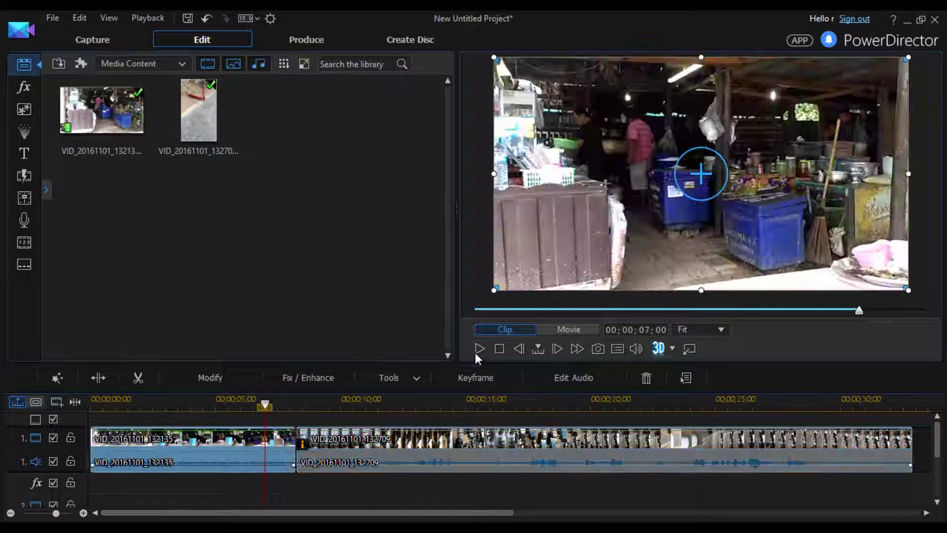
{"action": "left_click", "coordinate": [381, 484]}
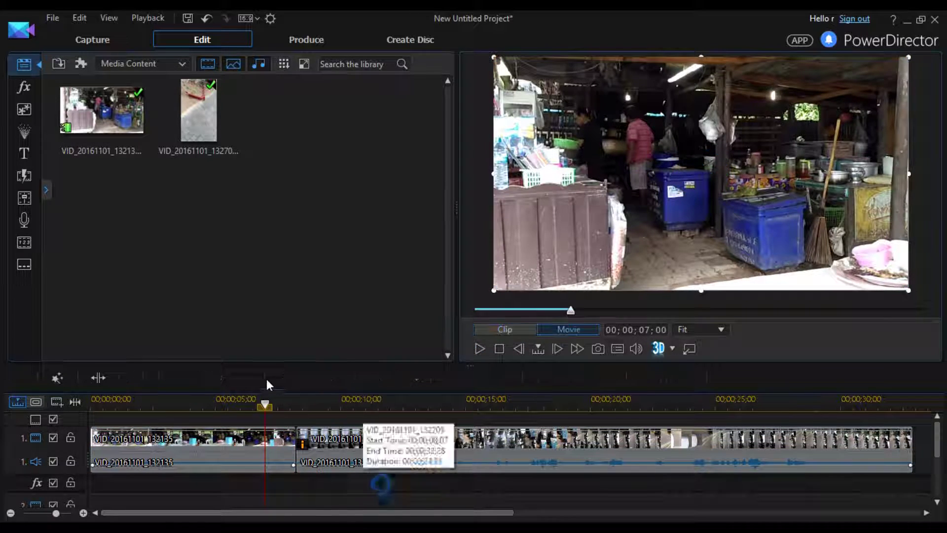
{"action": "left_click", "coordinate": [478, 355]}
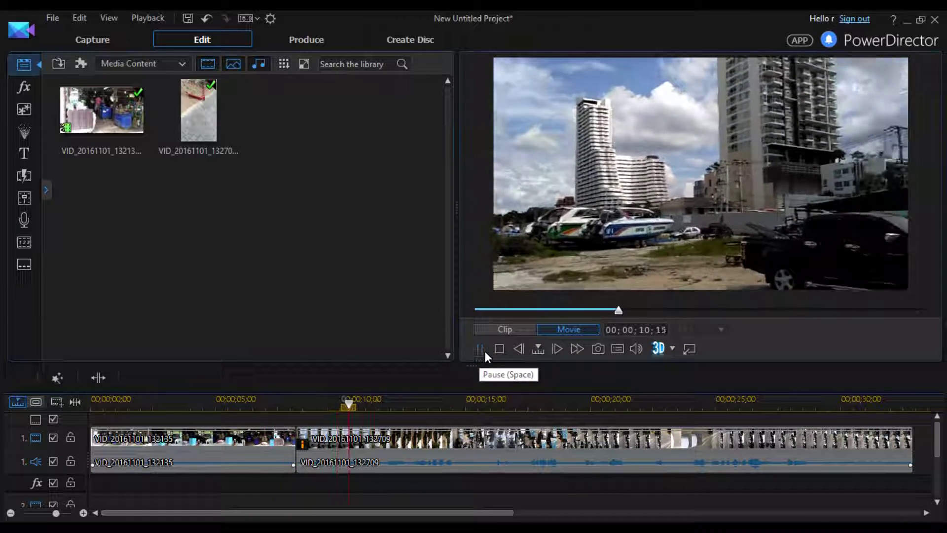
{"action": "left_click", "coordinate": [484, 351]}
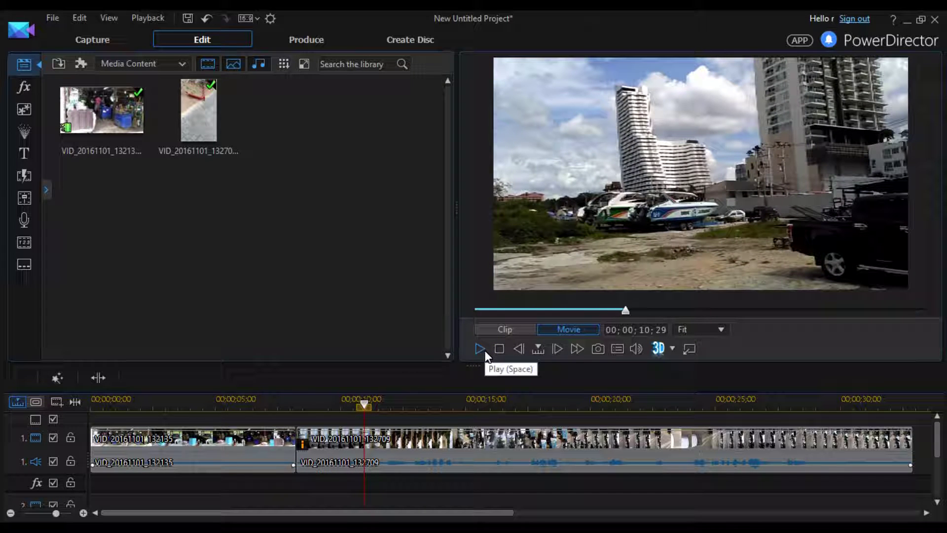